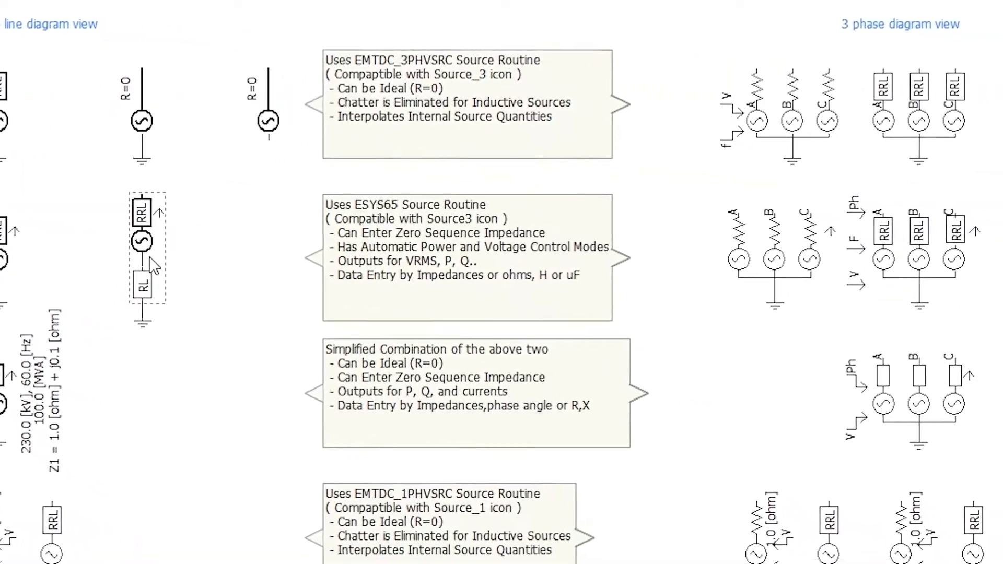
Set the source impedance type to R for the single-line ESYS65 three-phase source with the RL grounding branch
double_click(230, 280)
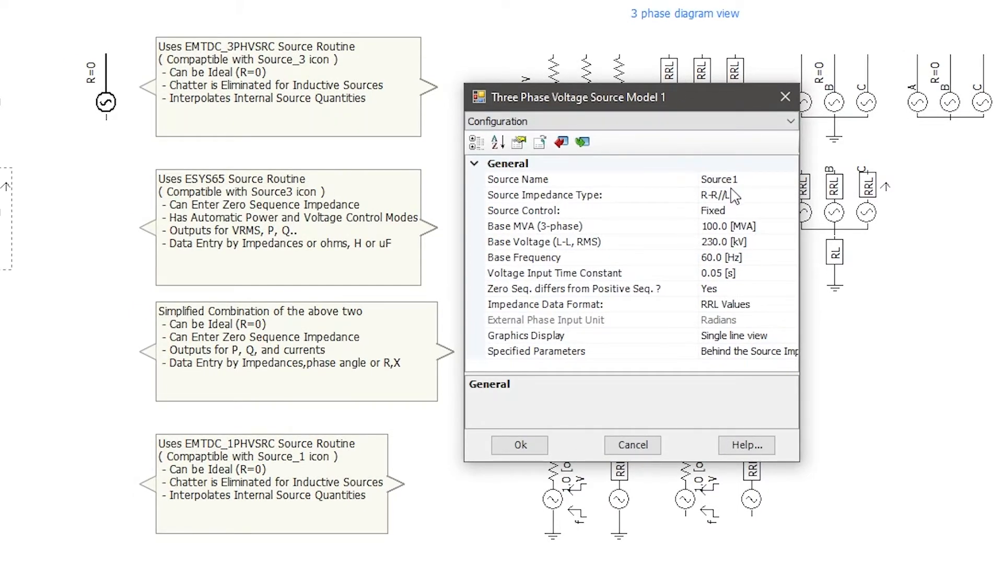
left_click(758, 196)
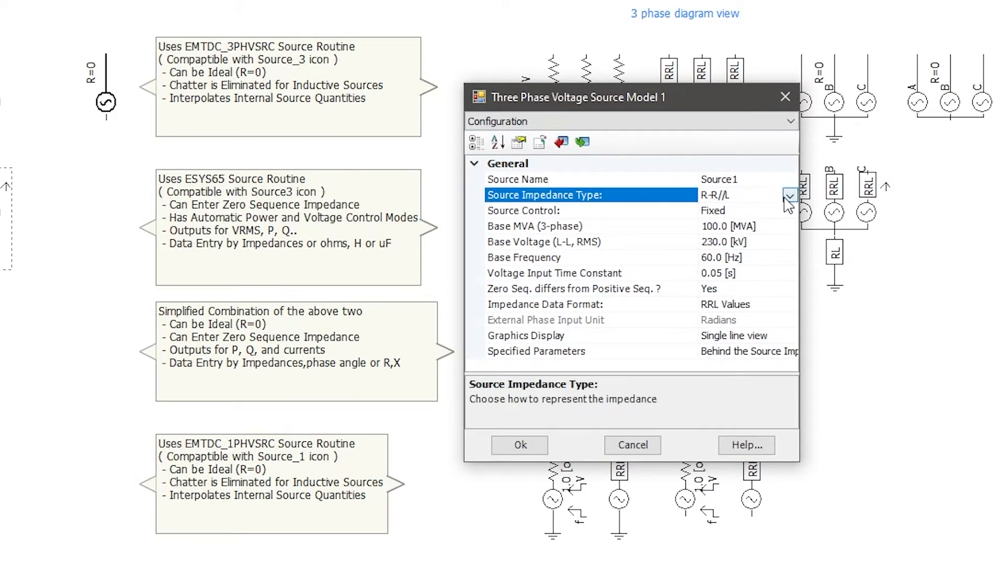
left_click(790, 196)
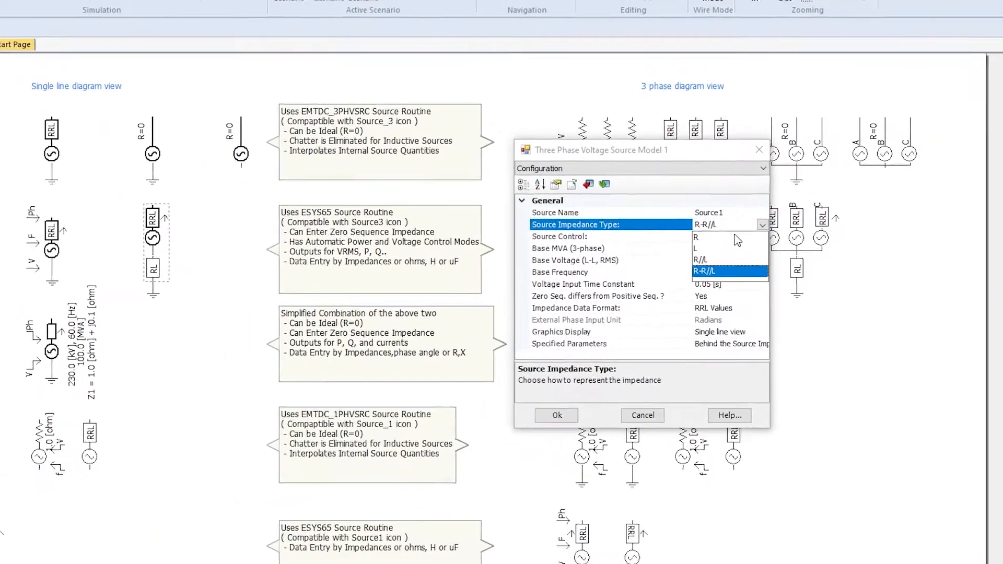
left_click(749, 211)
left_click(614, 426)
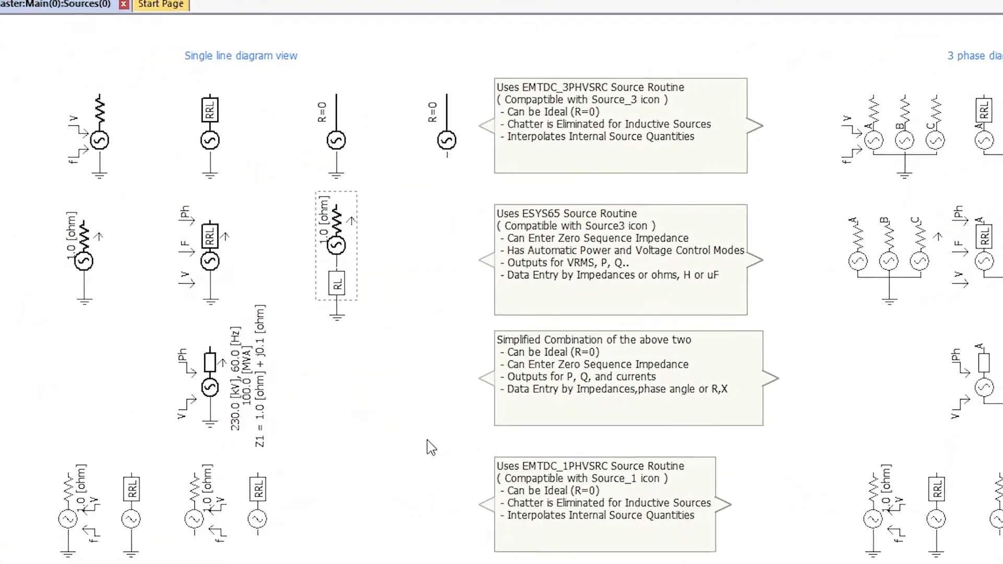
Set the source control of the same RL-grounded three-phase voltage source to External
double_click(341, 283)
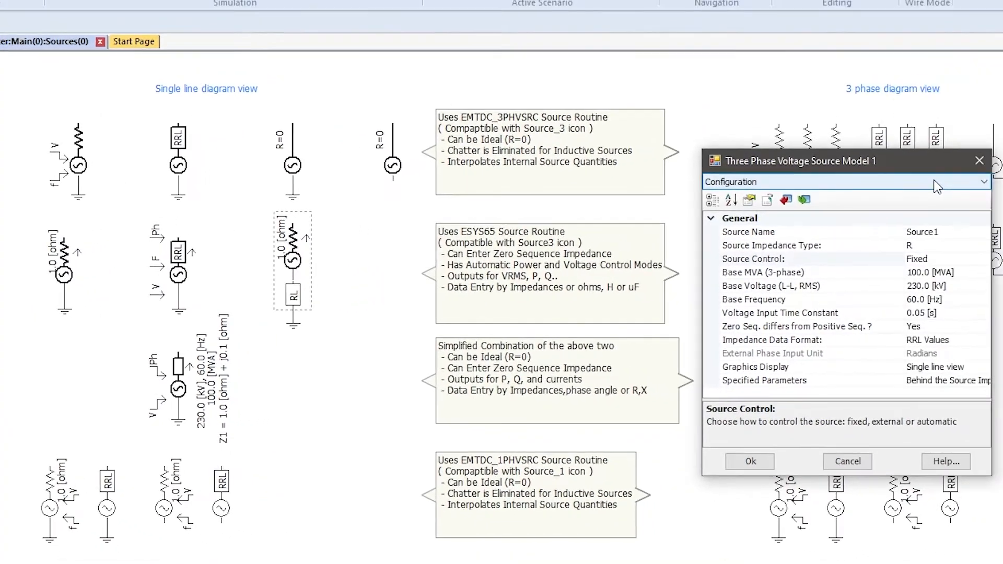
left_click(982, 259)
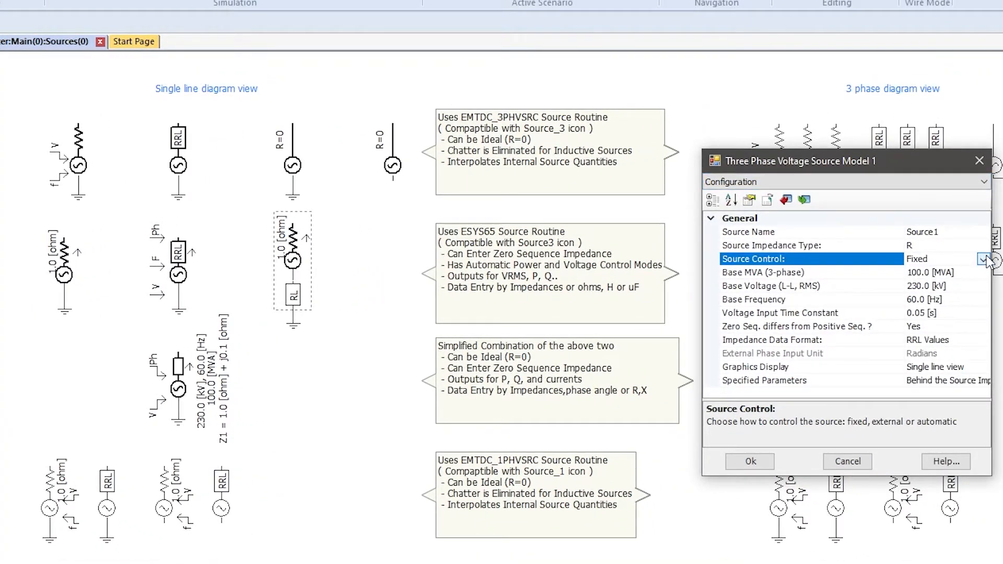
left_click(983, 259)
left_click(922, 286)
key("Return")
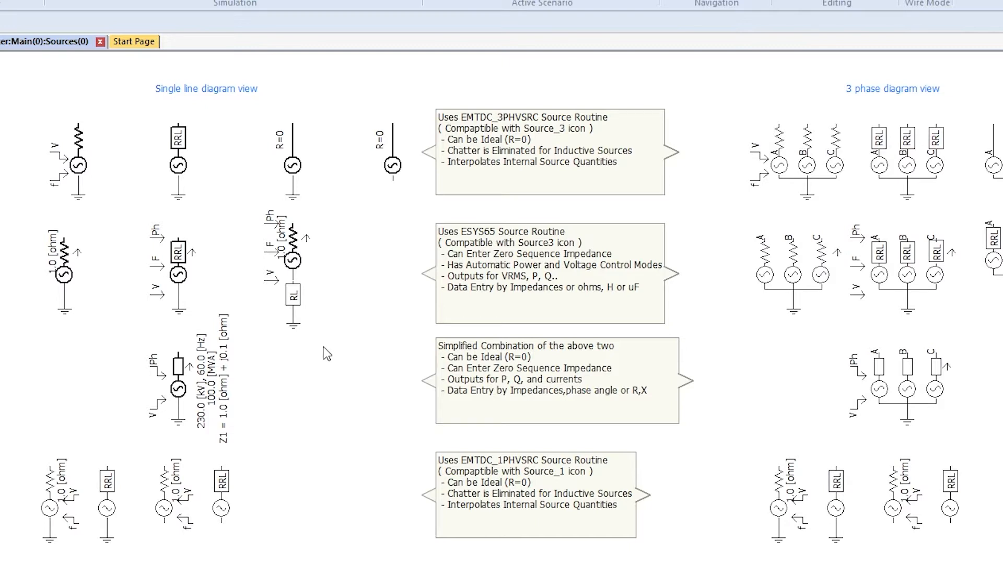
Switch the graphics display of the RL-grounded, externally controlled source to 3 phase view
left_click(287, 299)
double_click(287, 299)
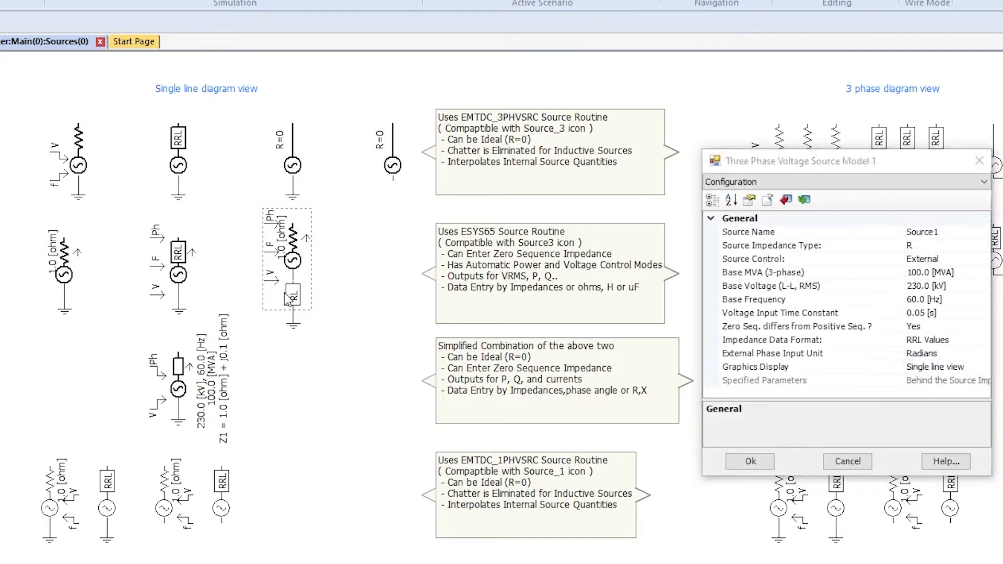
left_click(963, 367)
left_click(983, 367)
left_click(946, 381)
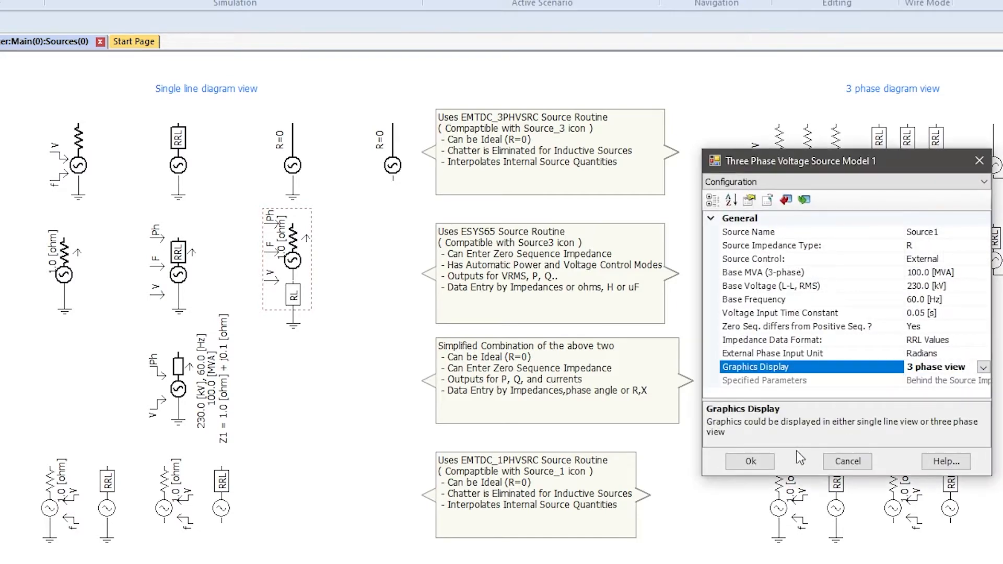
left_click(751, 461)
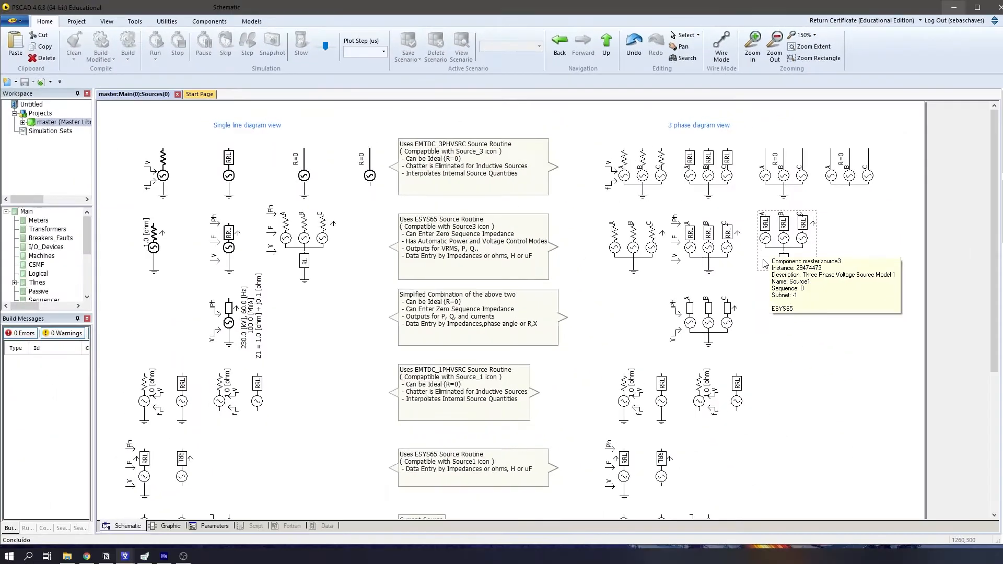
Look over the remaining source models, and examine the RMS, power, frequency, current and volt meters in the Meters section
scroll(846, 282, "down", 5)
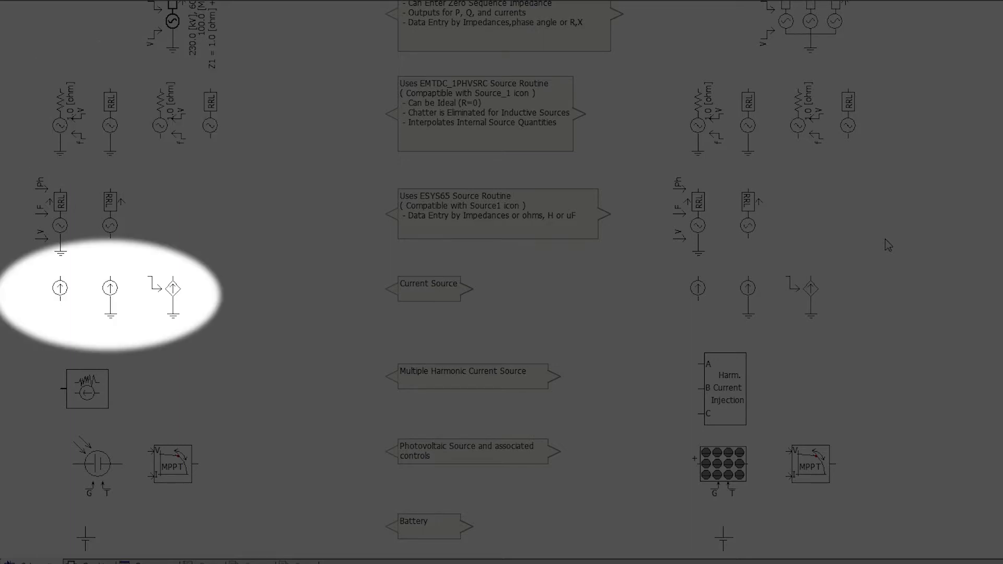
scroll(885, 239, "down", 1)
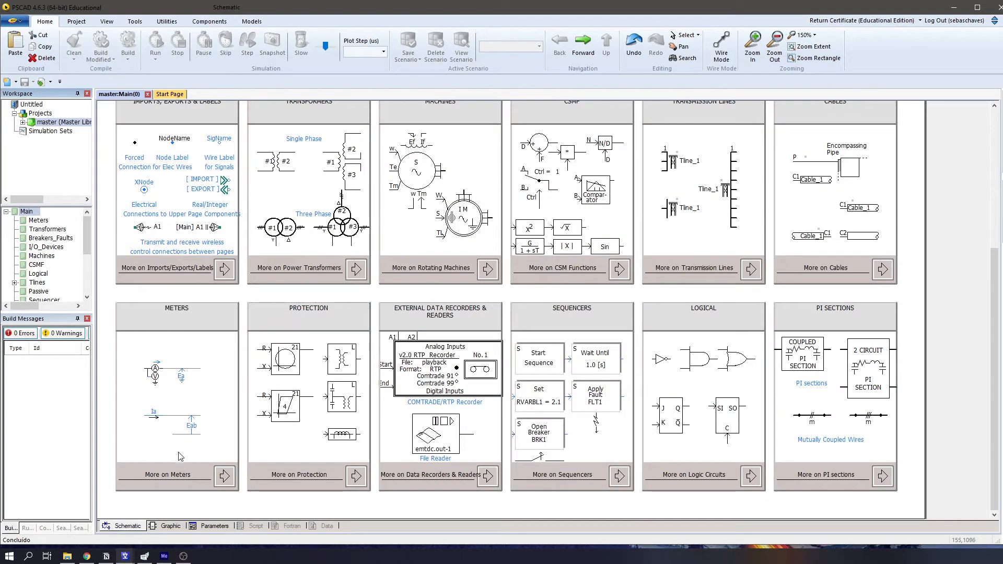
left_click(225, 477)
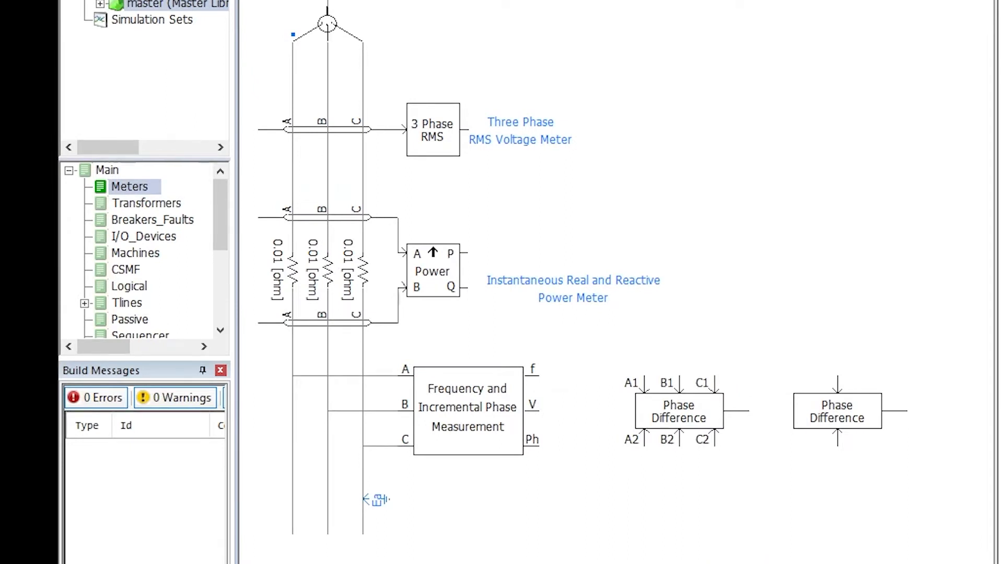
scroll(345, 220, "up", 3)
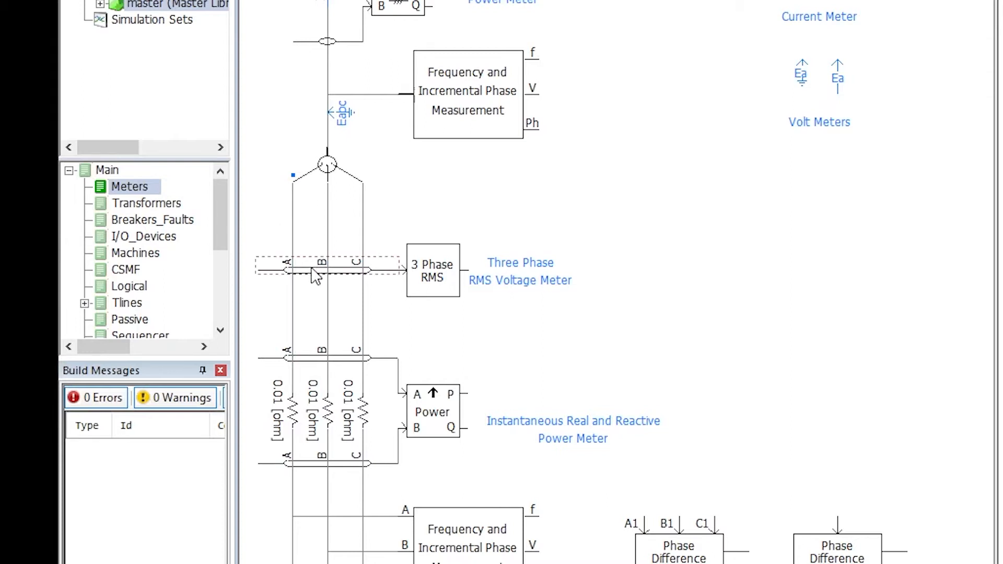
mouse_move(432, 283)
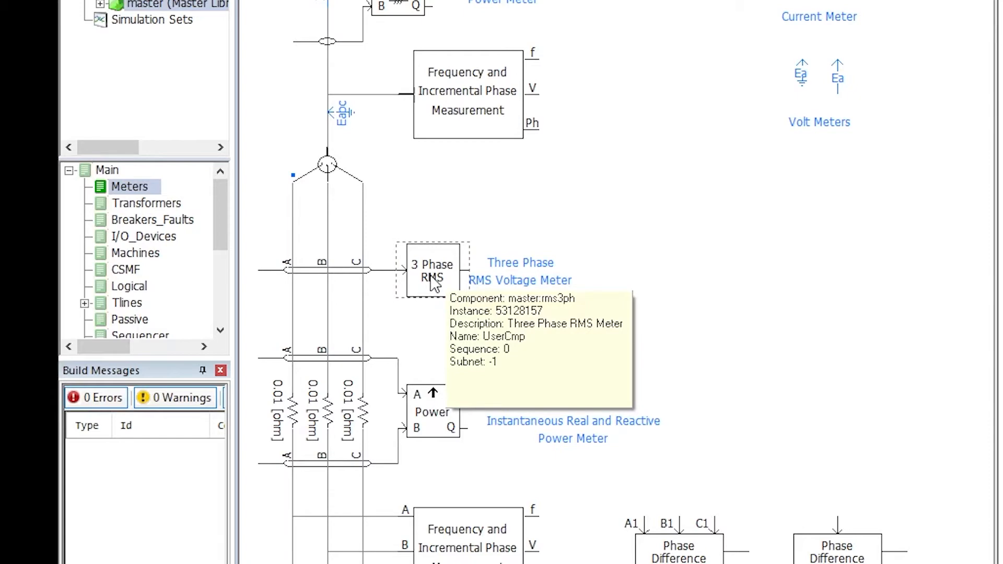
scroll(431, 282, "up", 3)
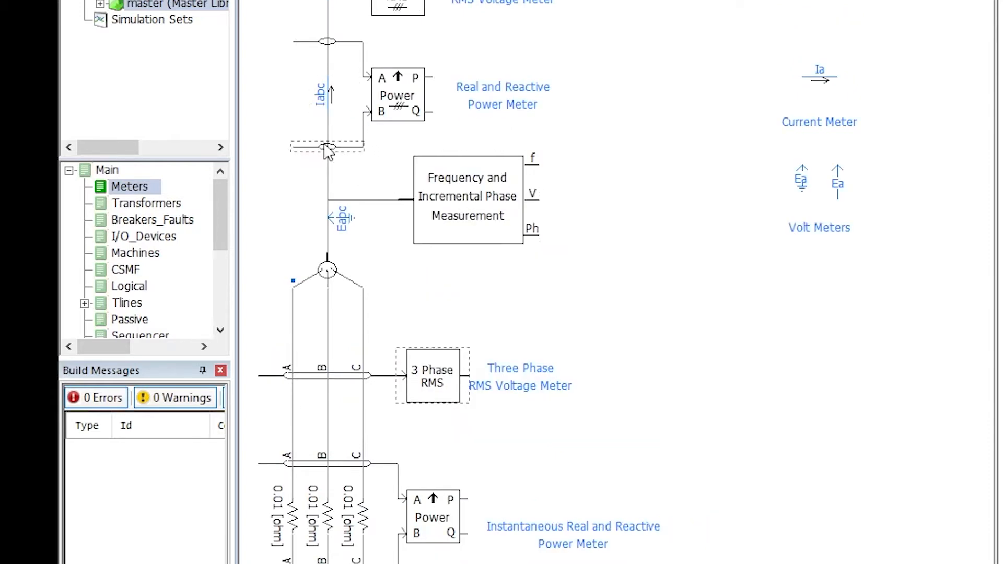
scroll(368, 151, "up", 2)
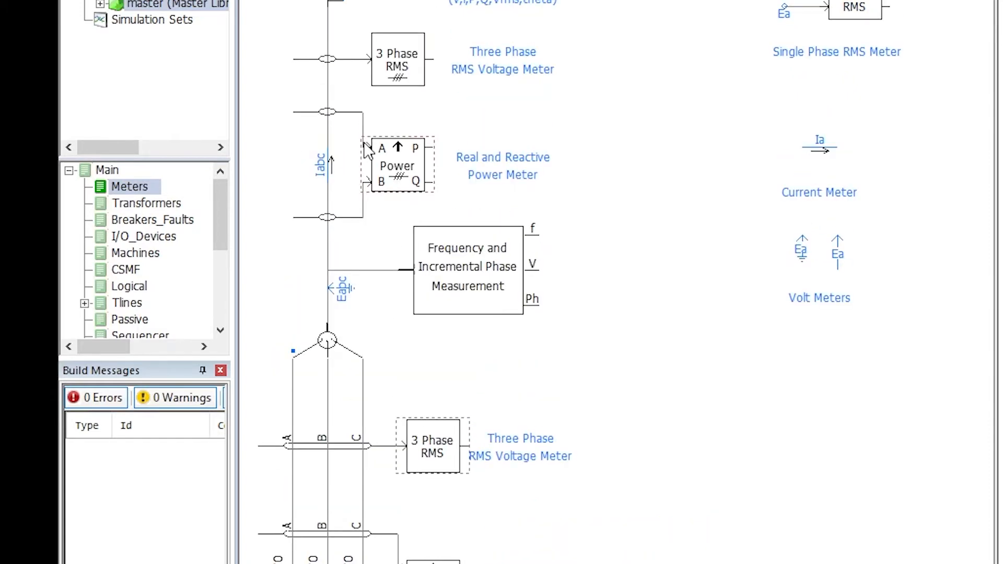
scroll(368, 150, "up", 3)
mouse_move(366, 153)
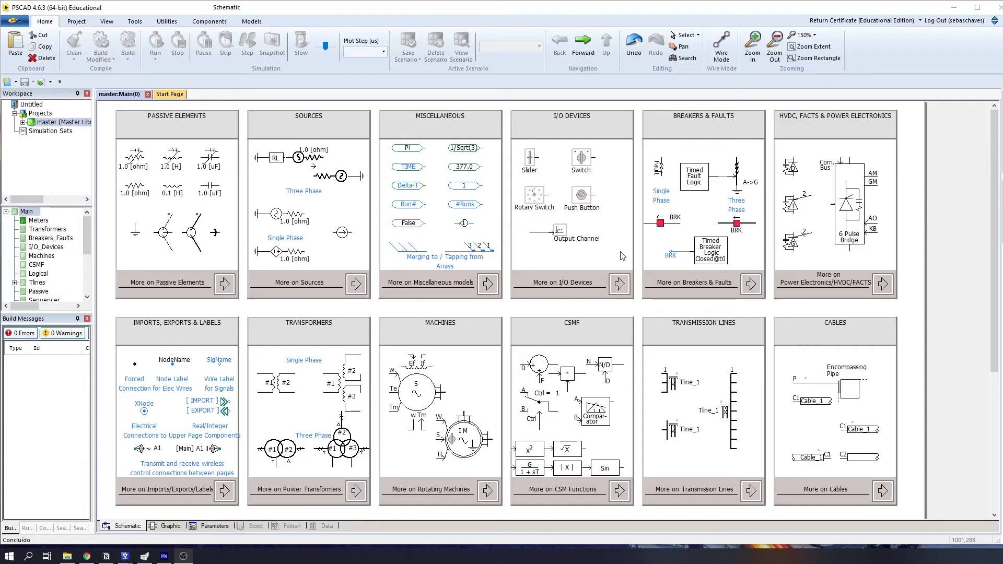
Open the I/O Devices section and inspect the parameters of the slider, rotary switch and push button without changing them
left_click(621, 290)
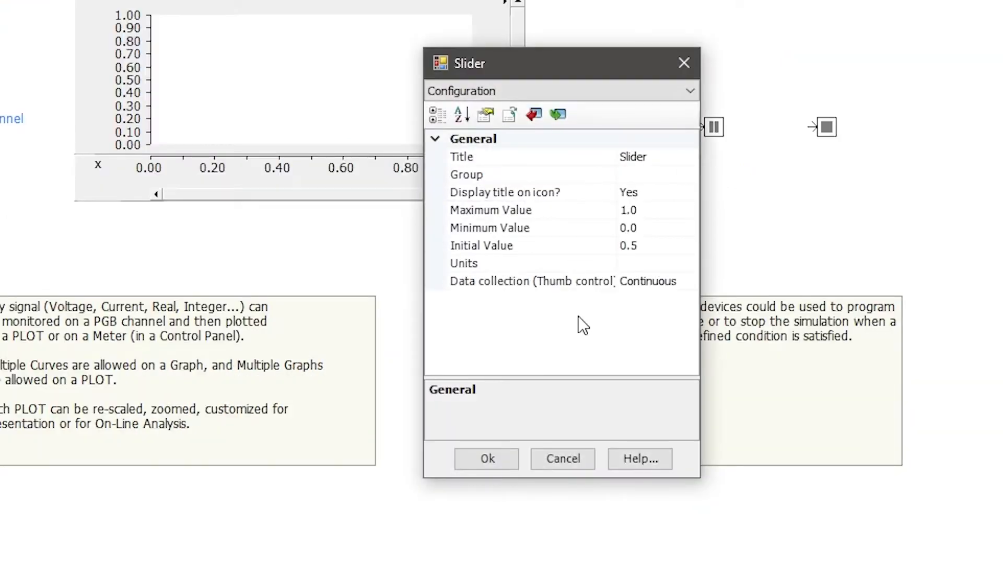
left_click(557, 462)
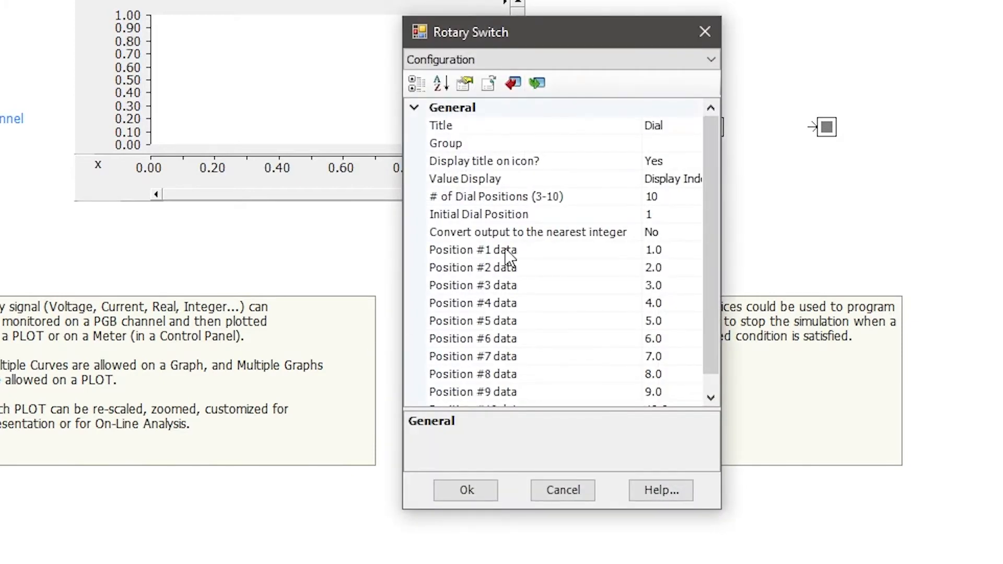
scroll(592, 236, "down", 1)
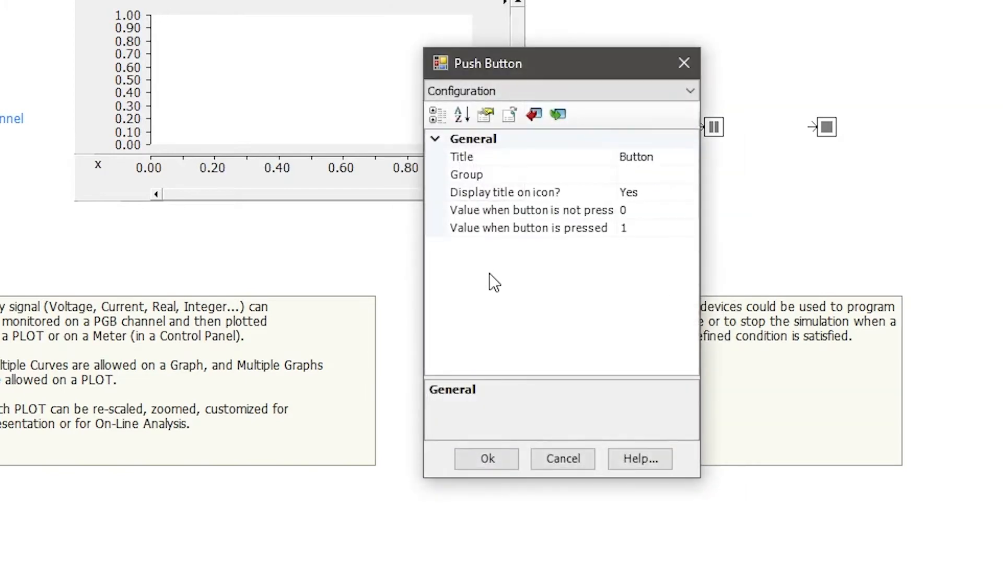
left_click(557, 460)
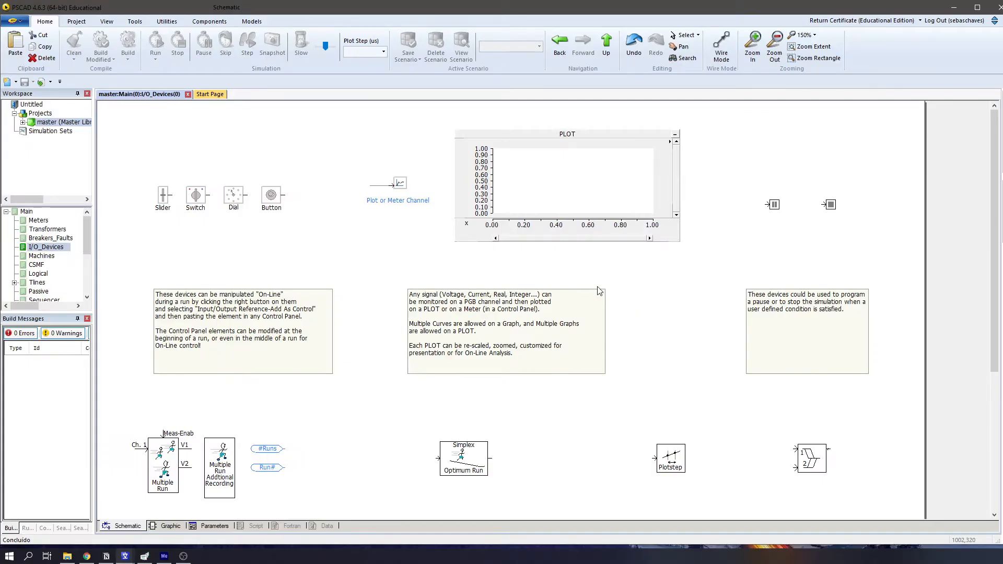
scroll(599, 291, "down", 4)
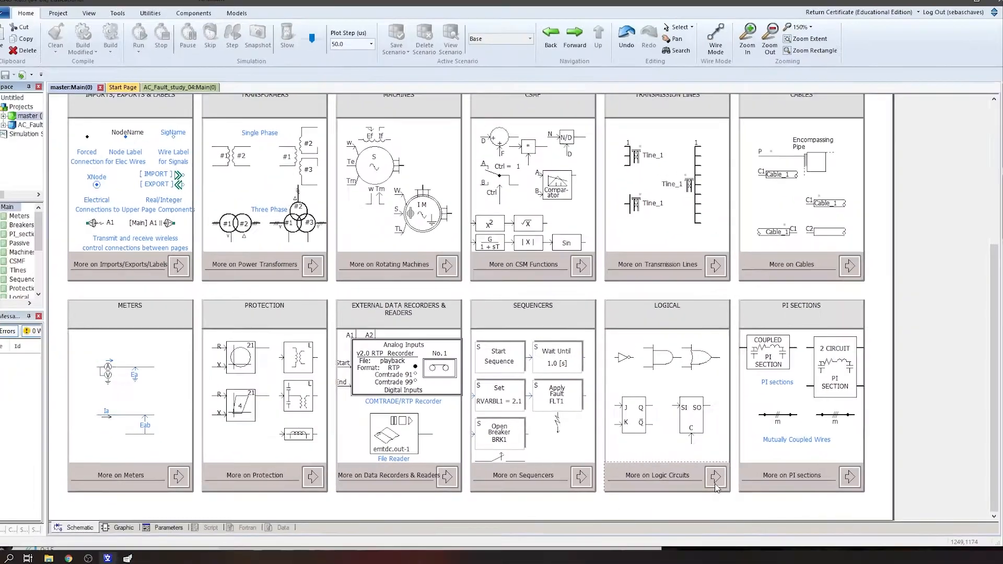
Open the Power Transformers section of the master library and examine the three-phase, single-phase and UMEC transformer models
left_click(596, 464)
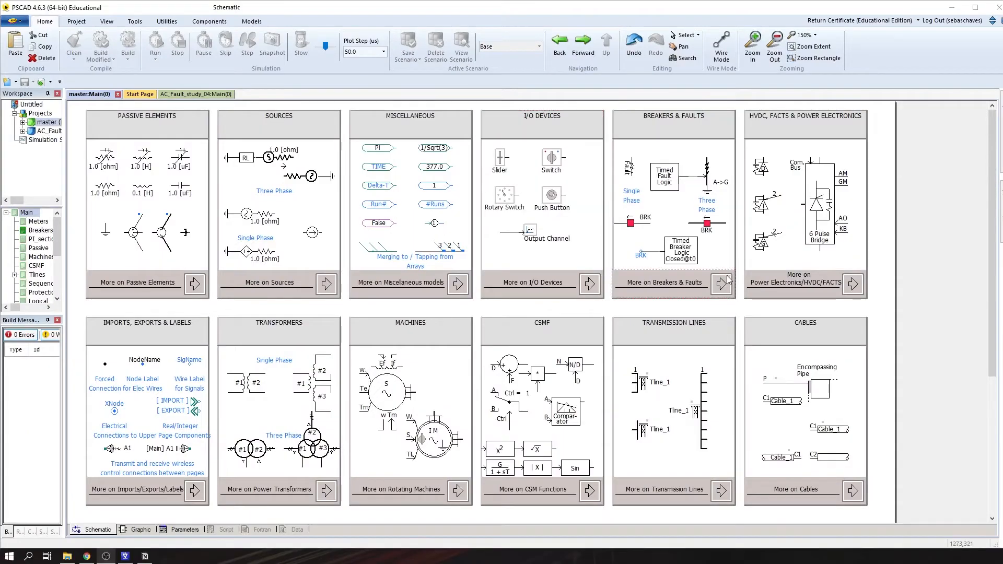
left_click(638, 439)
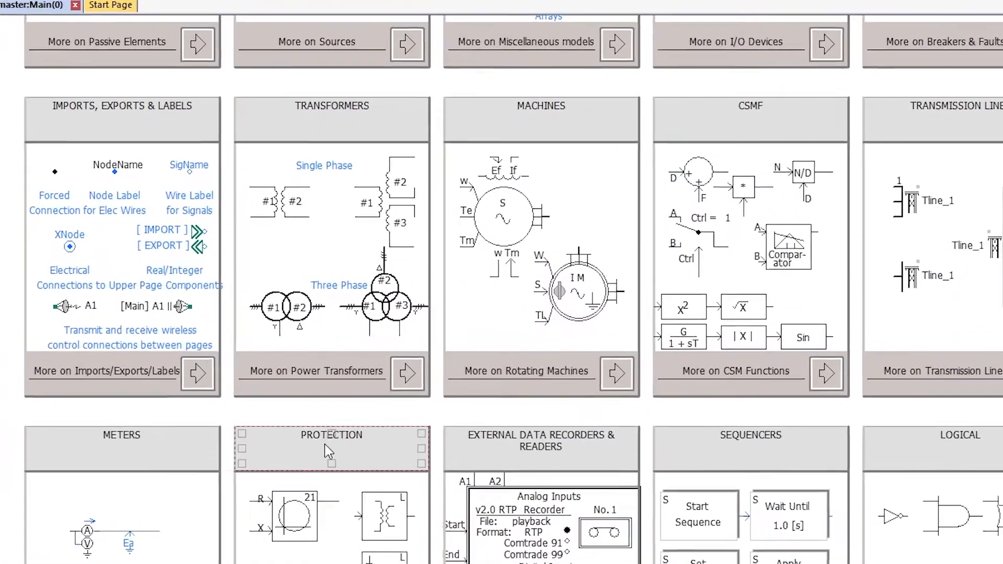
left_click(405, 375)
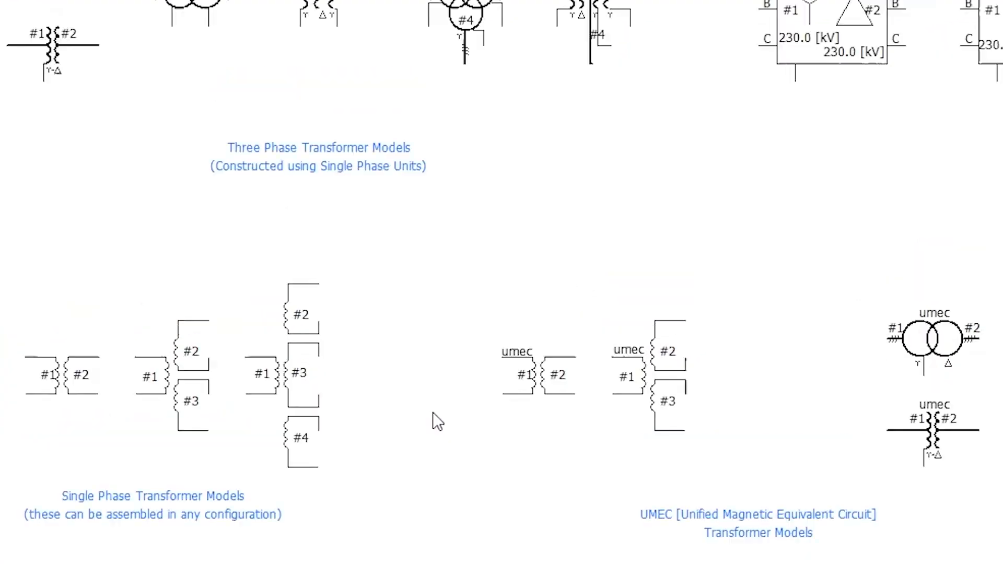
scroll(437, 421, "up", 3)
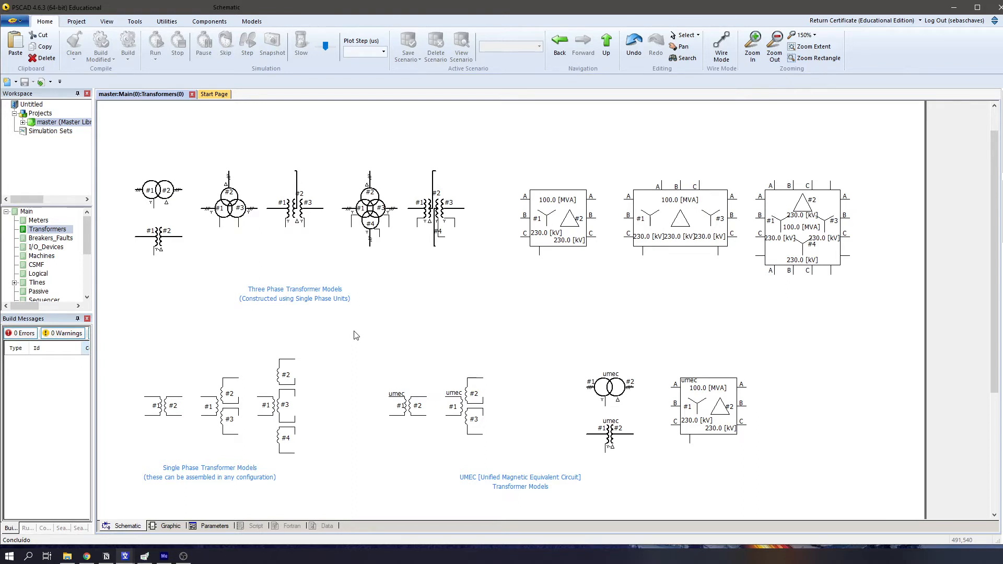
scroll(356, 335, "up", 1)
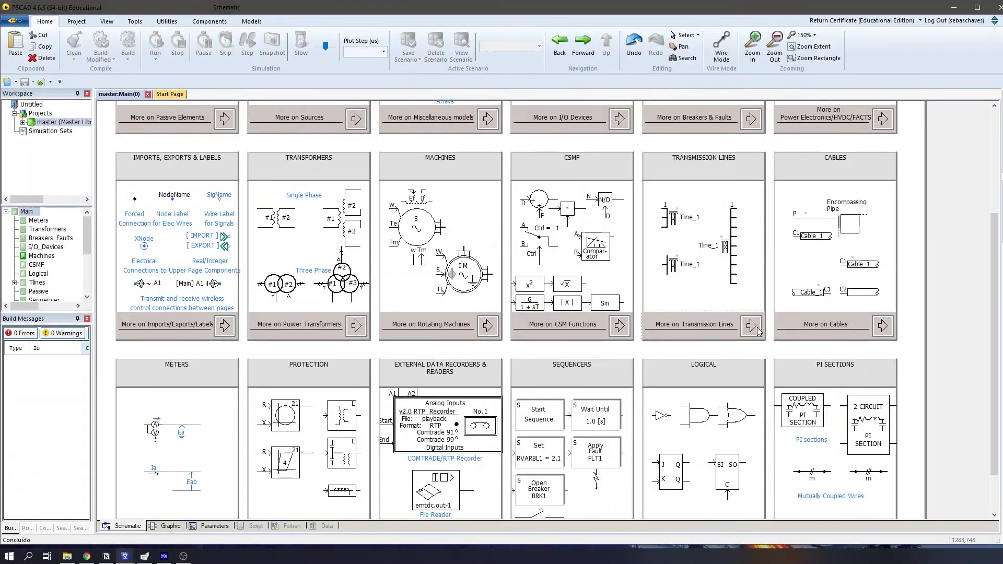
Open the Transmission Lines section and examine the line setup steps, Bergeron and frequency dependent models, manual entry, towers and additional options
left_click(756, 330)
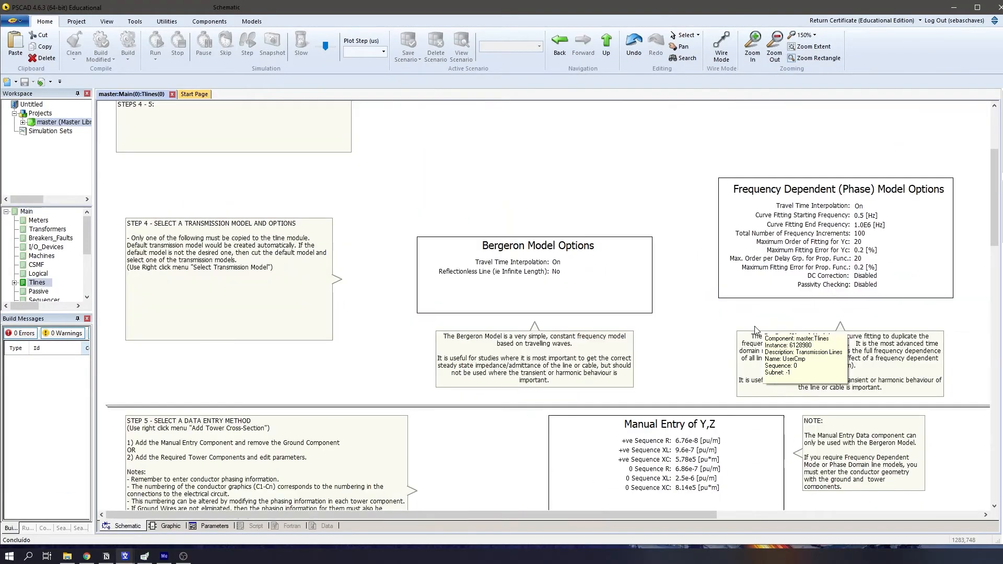
scroll(756, 330, "up", 3)
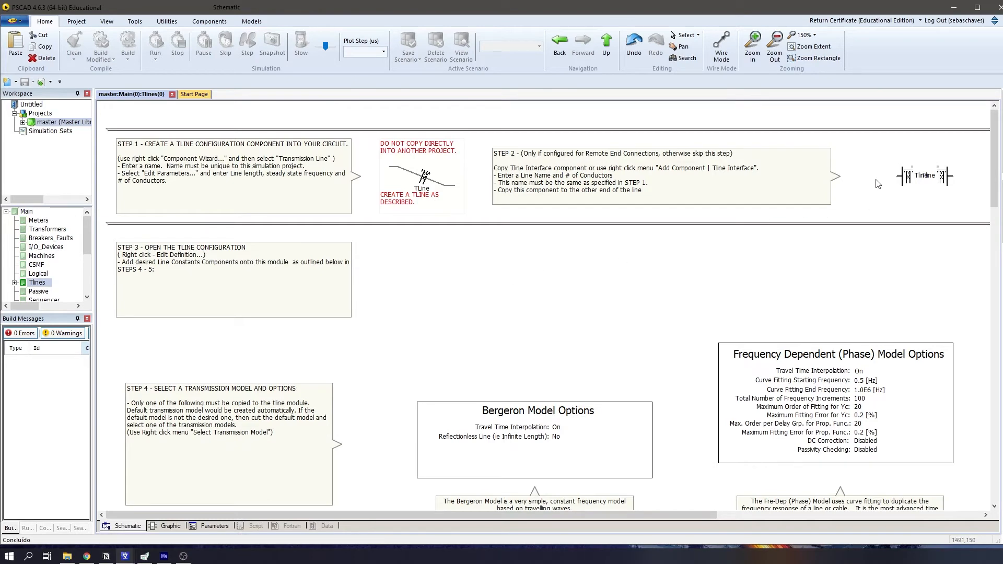
scroll(895, 186, "down", 3)
left_click_drag(471, 517, 558, 504)
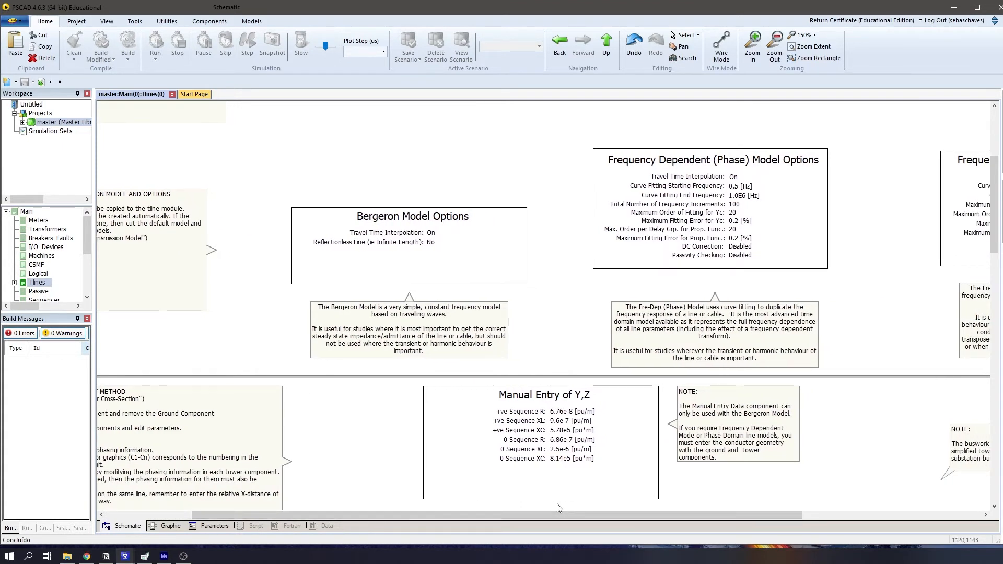
left_click_drag(557, 512, 677, 515)
scroll(626, 475, "down", 5)
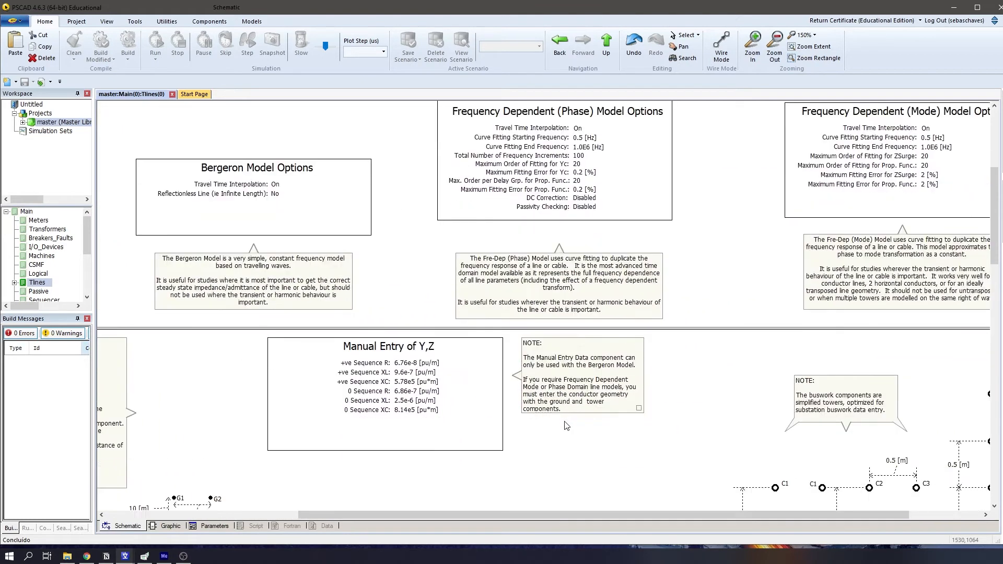
left_click_drag(512, 512, 324, 515)
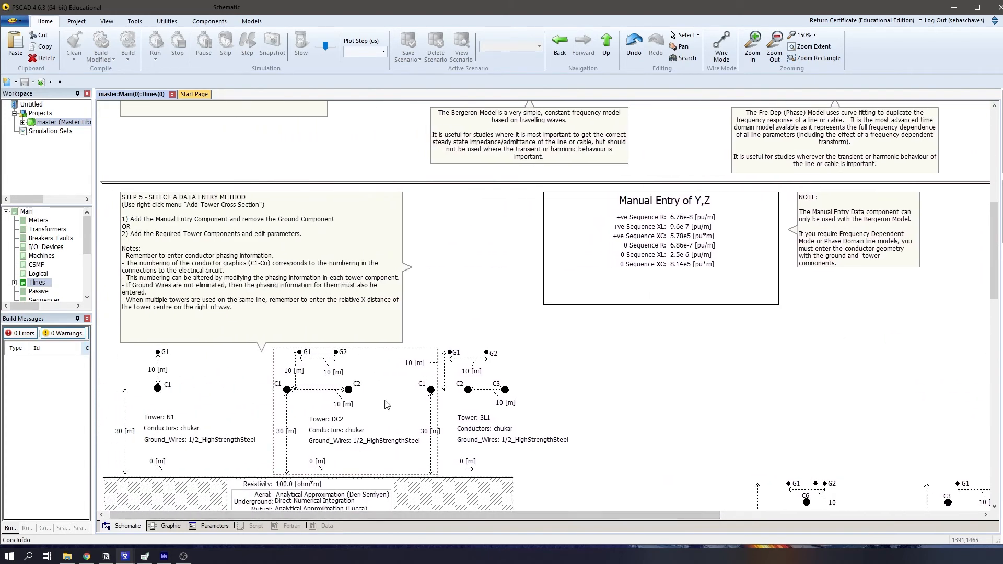
scroll(386, 406, "down", 3)
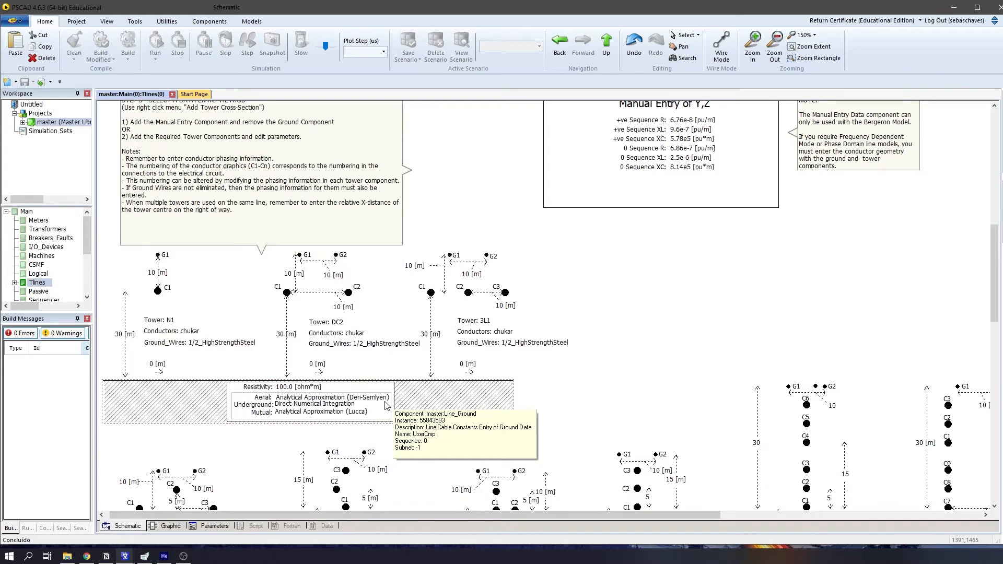
scroll(452, 378, "down", 1)
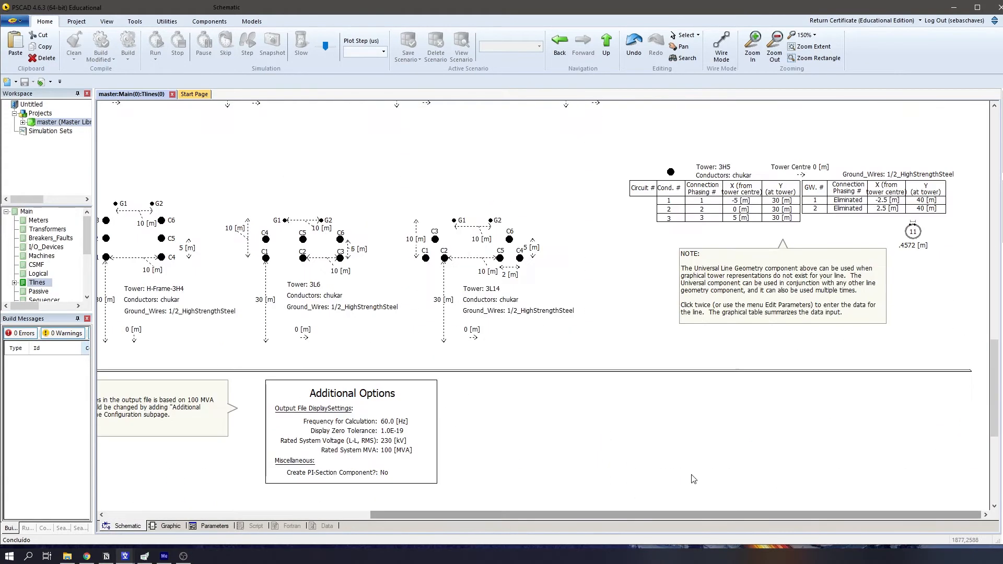
Look back over the tower geometries, buswork components and manual Y,Z entry in the Transmission Lines section, and return to the master library overview
scroll(691, 477, "up", 2)
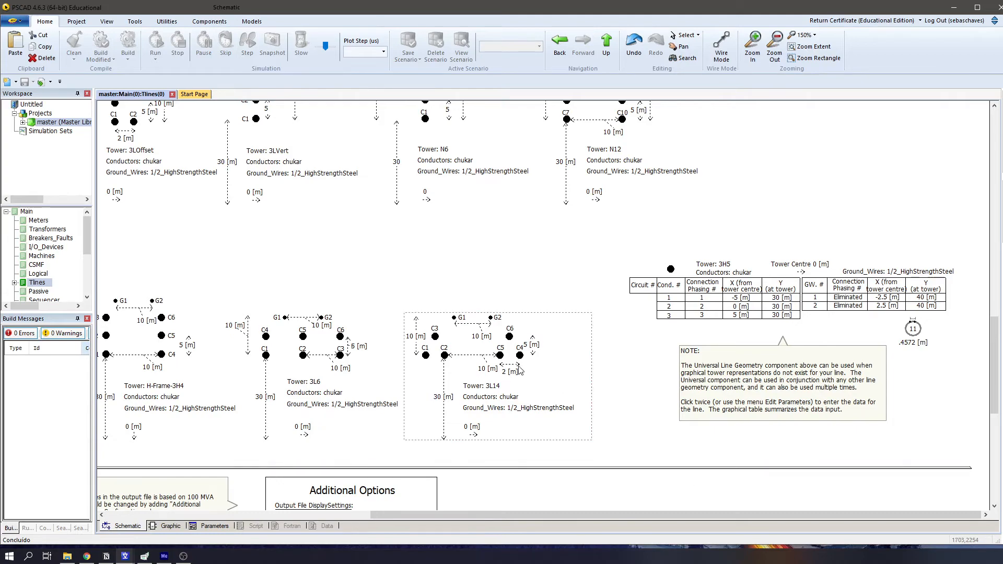
scroll(488, 292, "up", 6)
scroll(480, 291, "up", 3)
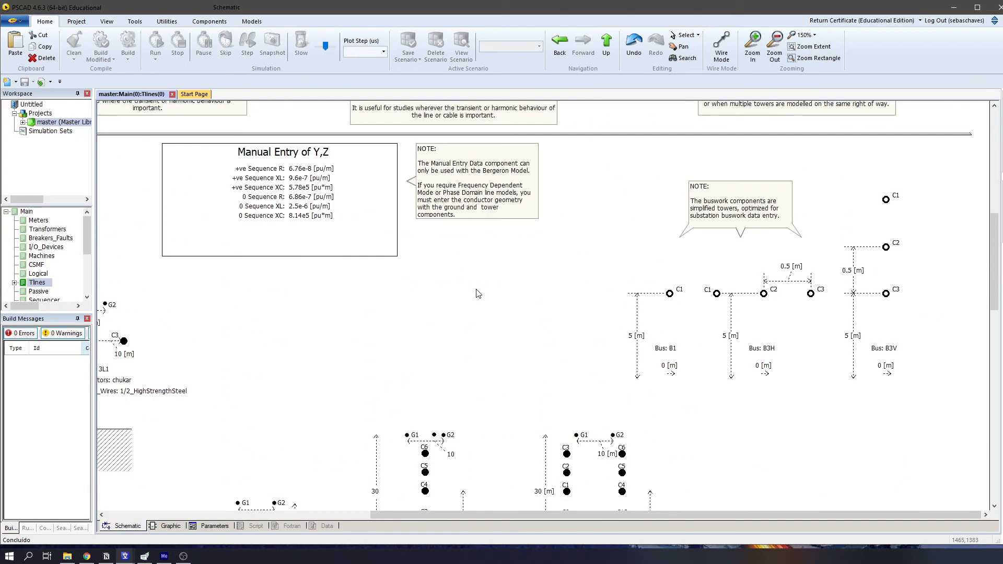
left_click_drag(387, 515, 277, 506)
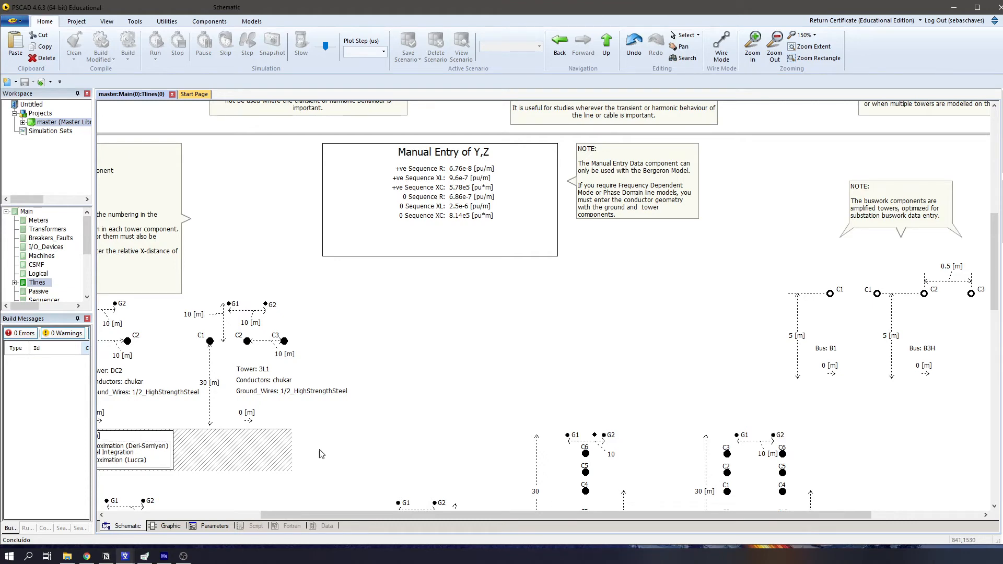
key("ctrl+Up")
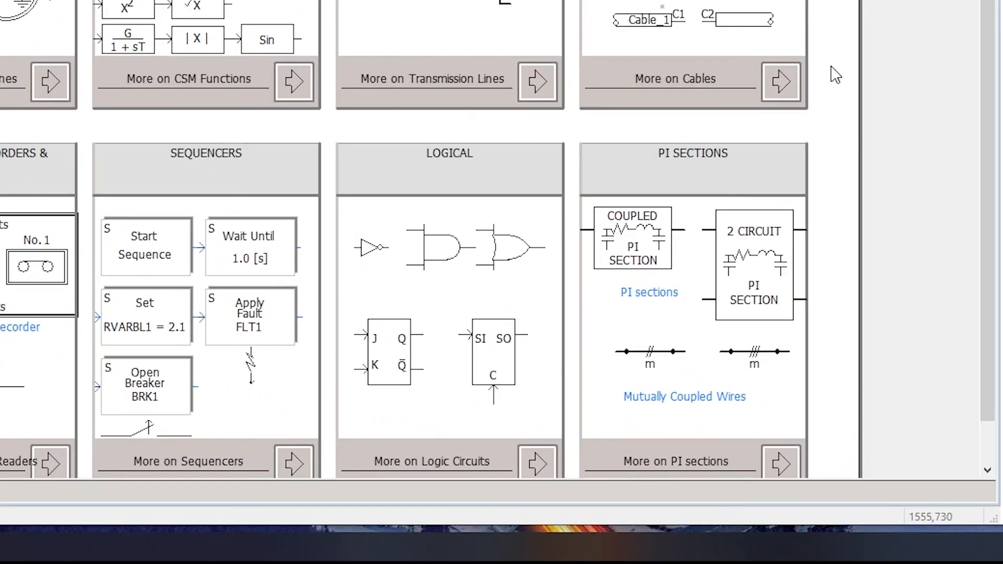
Open the Sequencers section of the master library and examine the start, wait, variable, fault and breaker blocks with the example sequence
double_click(778, 231)
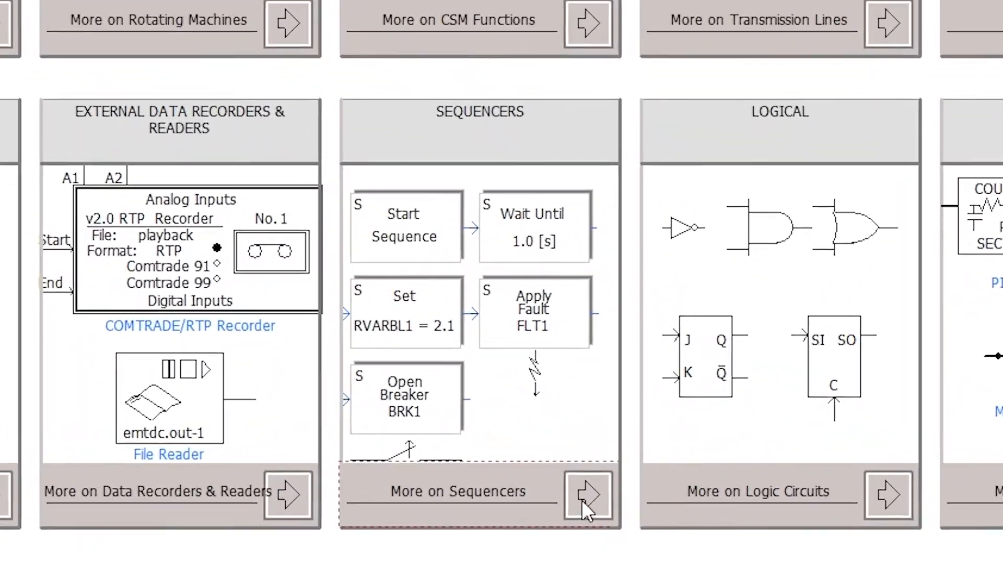
left_click(582, 500)
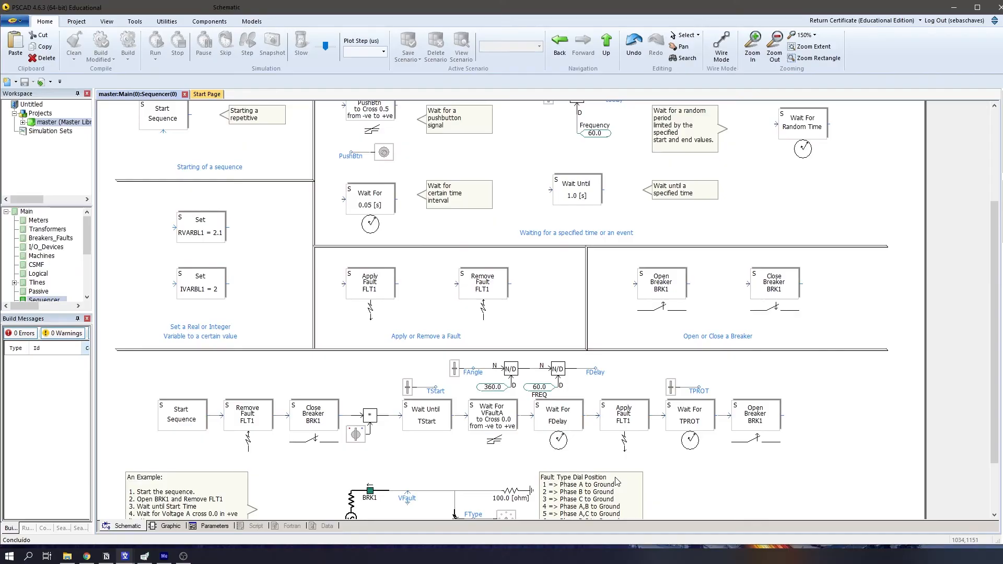
scroll(616, 481, "up", 2)
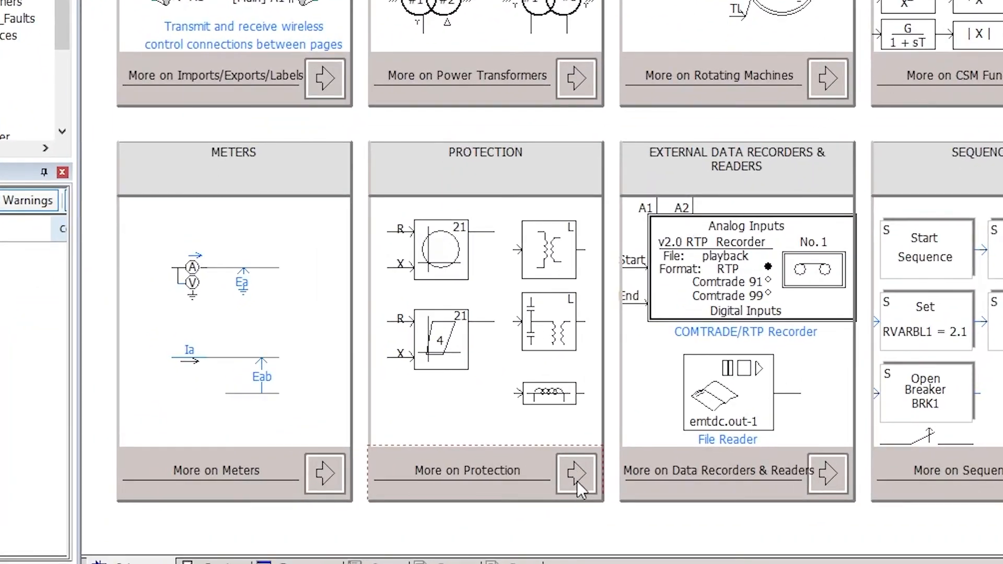
Open the Protection section of the master library to view the current, capacitive voltage and potential transformer models
left_click(576, 481)
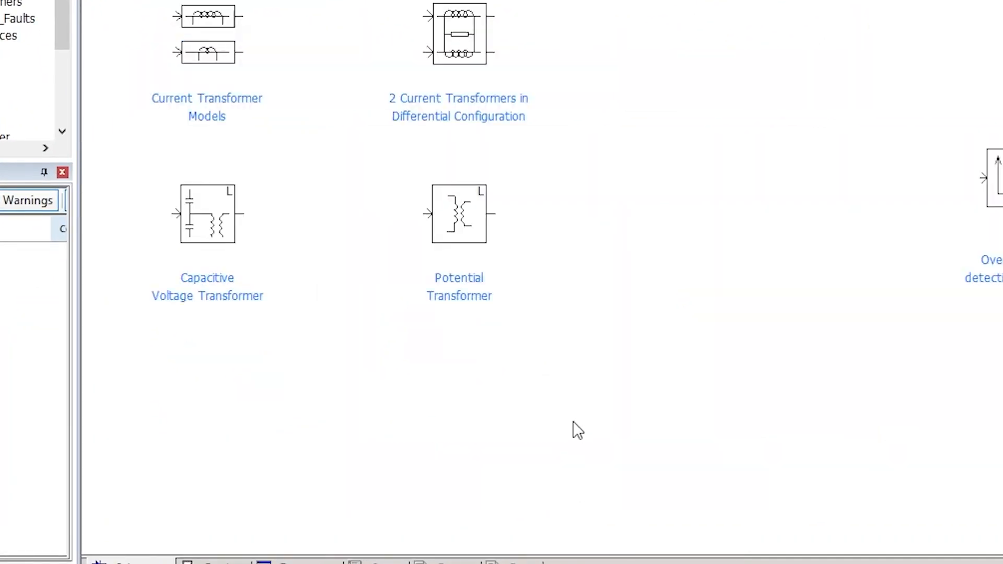